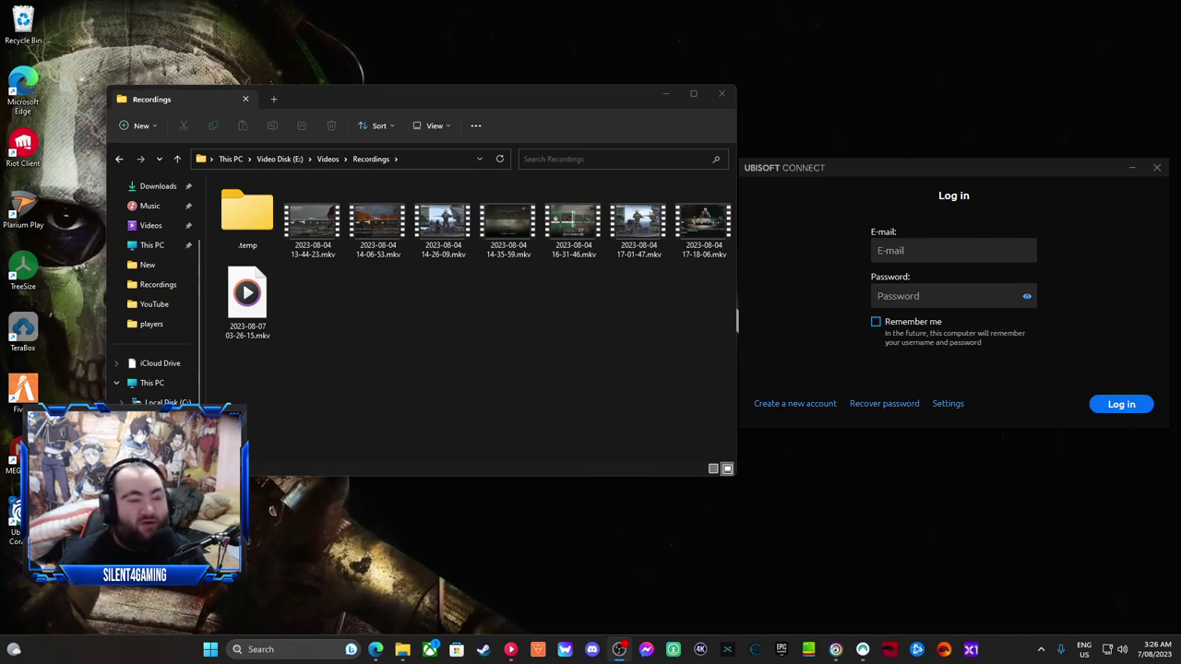
Move the Ubisoft Connect window, minimize the Recordings folder, and view the launcher's settings before returning to the login page
{"action": "left_click_drag", "start_coordinate": [891, 158], "coordinate": [726, 162]}
{"action": "left_click", "coordinate": [667, 95]}
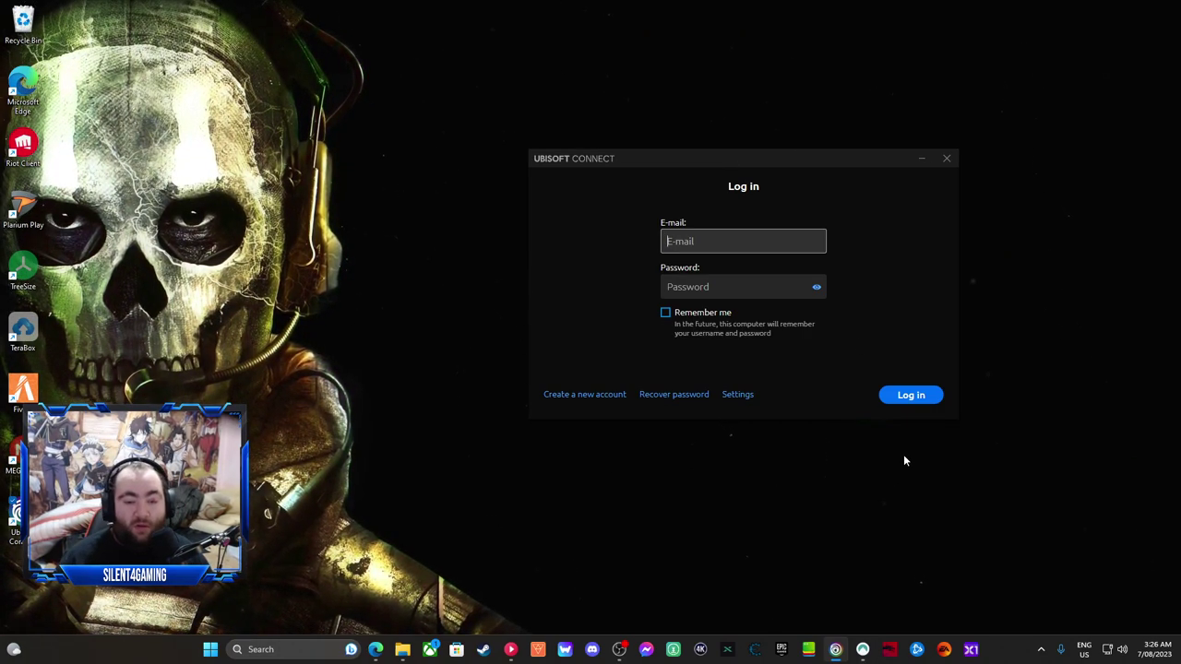
{"action": "left_click", "coordinate": [750, 396]}
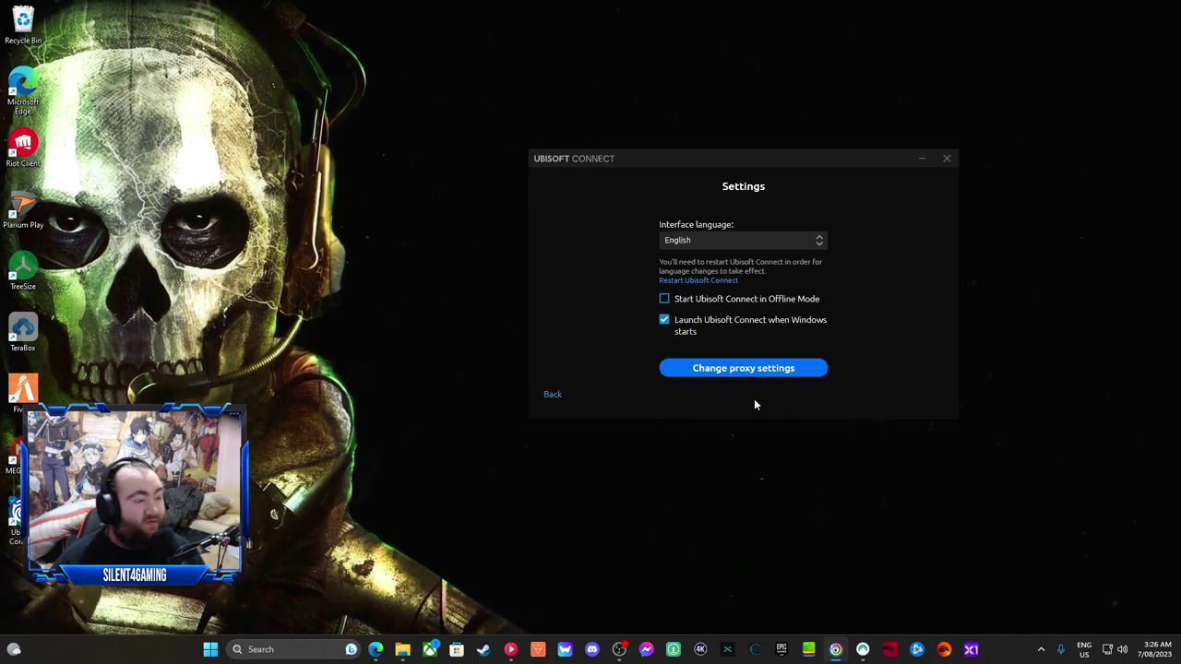
{"action": "left_click", "coordinate": [558, 395]}
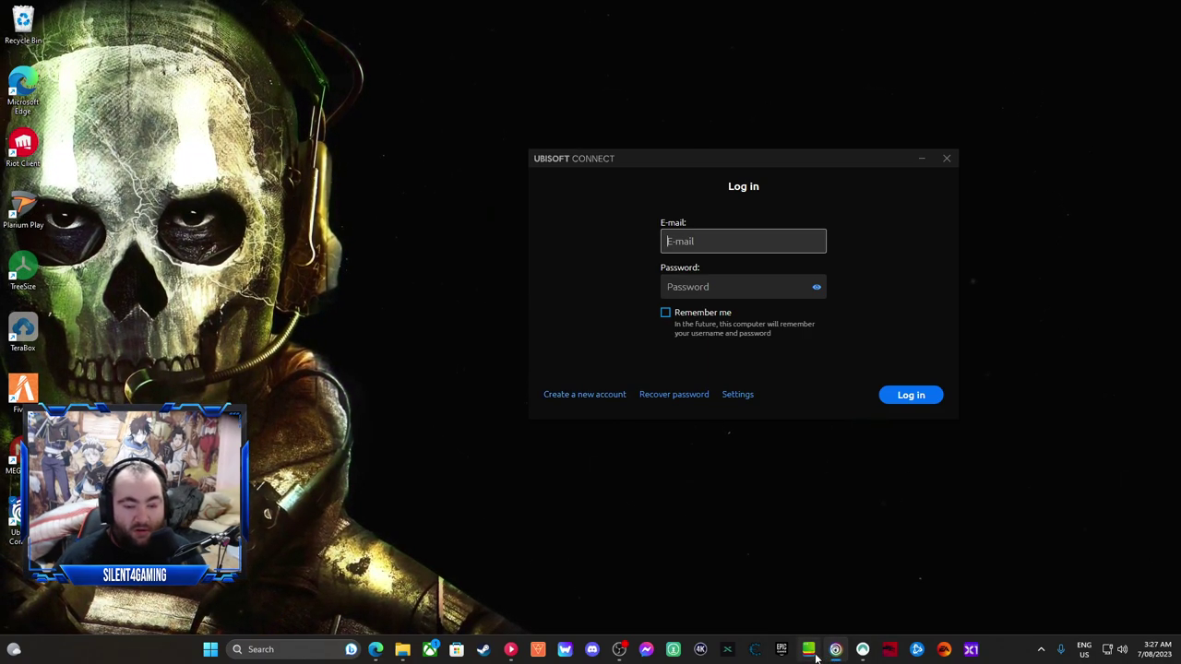
Check the Run as administrator option of the Ubisoft Connect desktop shortcut and close the launcher's login window
{"action": "mouse_move", "coordinate": [831, 652]}
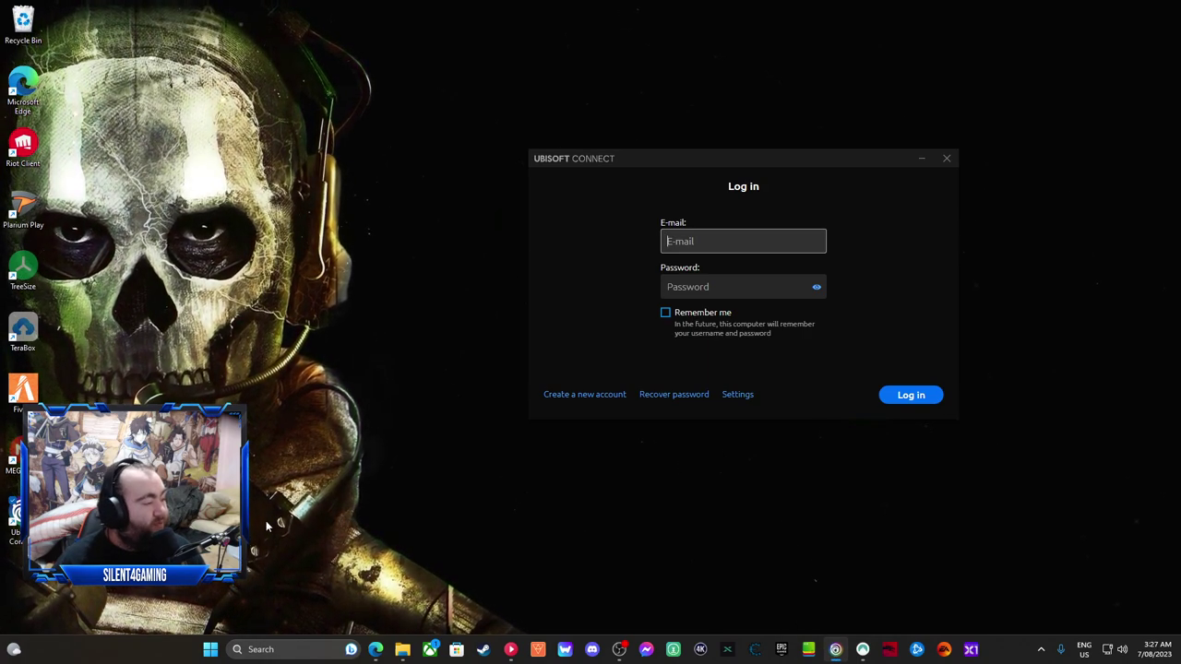
{"action": "right_click", "coordinate": [16, 516]}
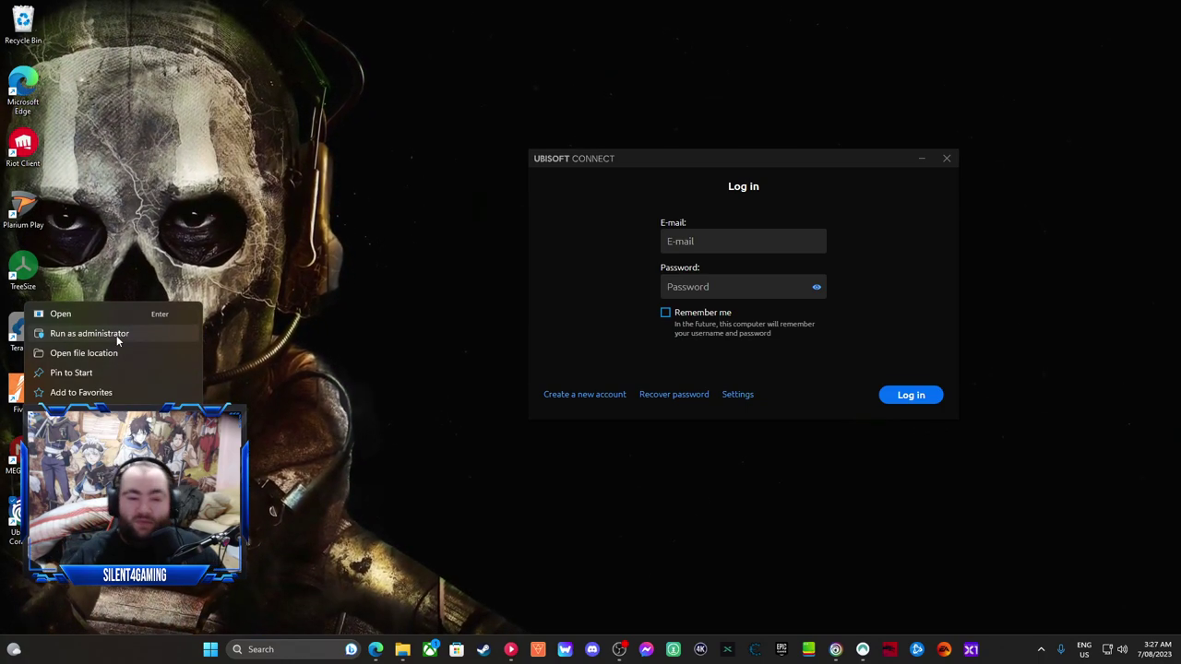
{"action": "left_click", "coordinate": [496, 503]}
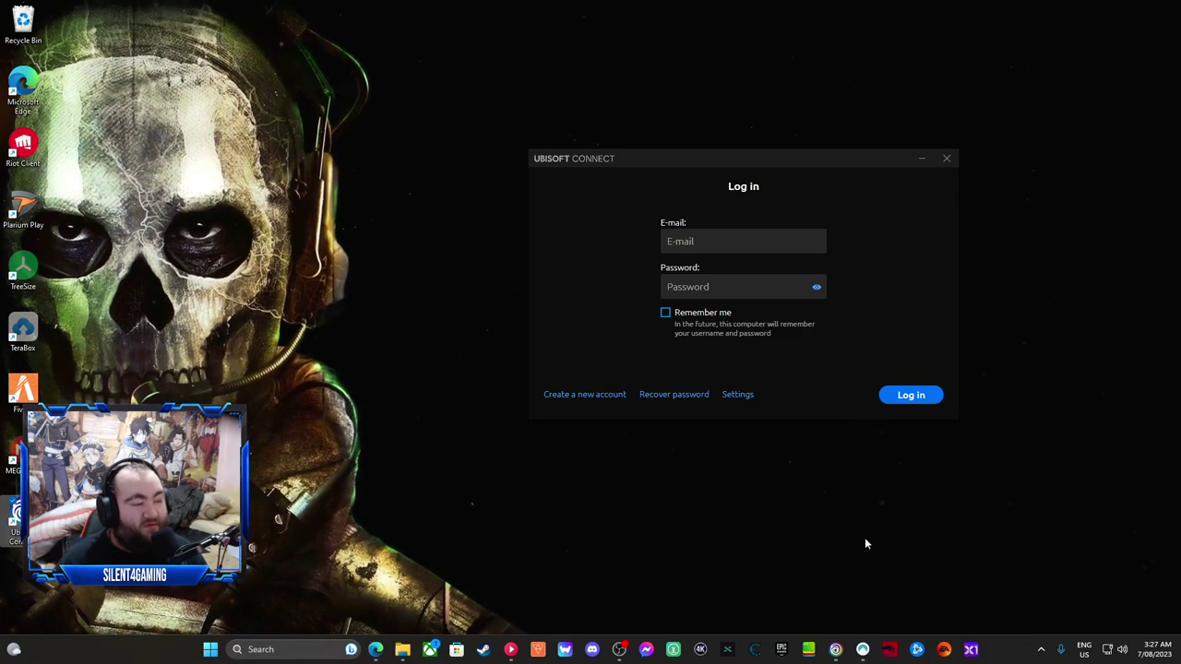
{"action": "left_click", "coordinate": [946, 159]}
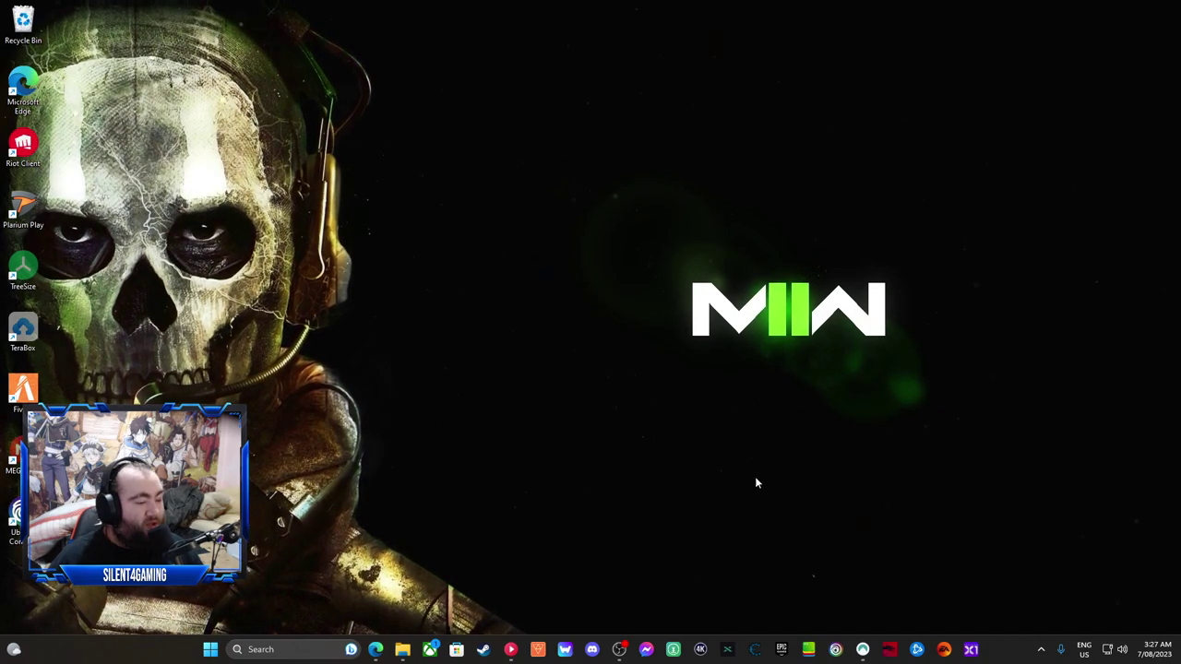
Review the compatibility settings in the properties of the pinned Ubisoft Connect shortcut and accept them
{"action": "right_click", "coordinate": [836, 650]}
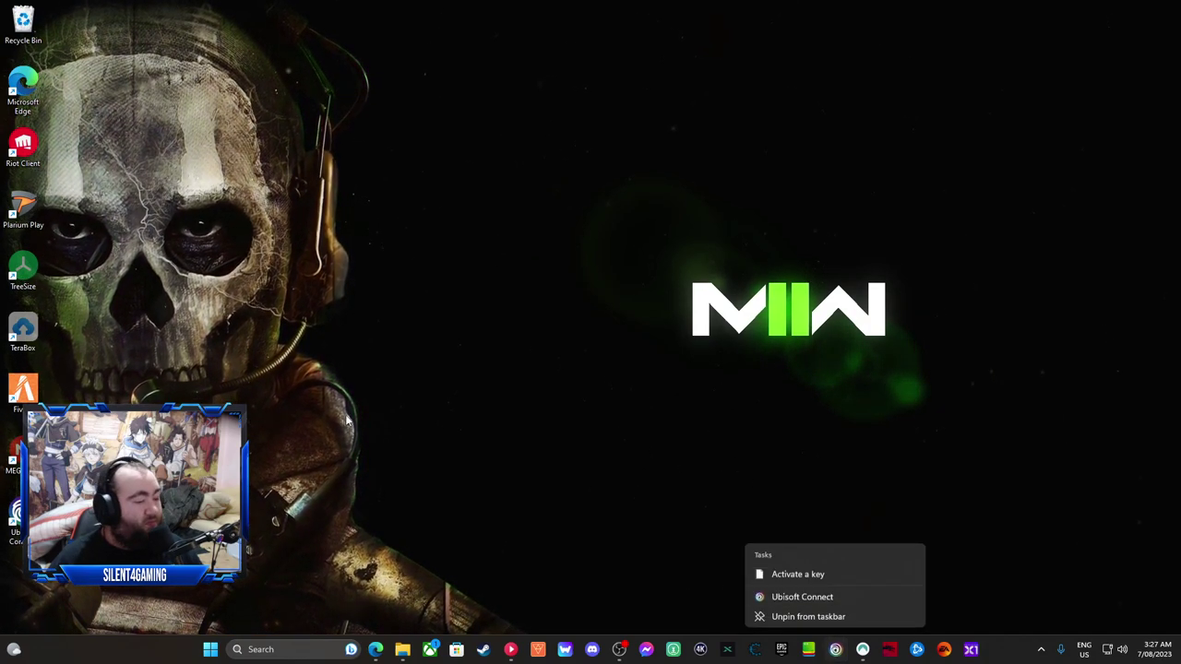
{"action": "left_click", "coordinate": [808, 574]}
{"action": "right_click", "coordinate": [836, 649]}
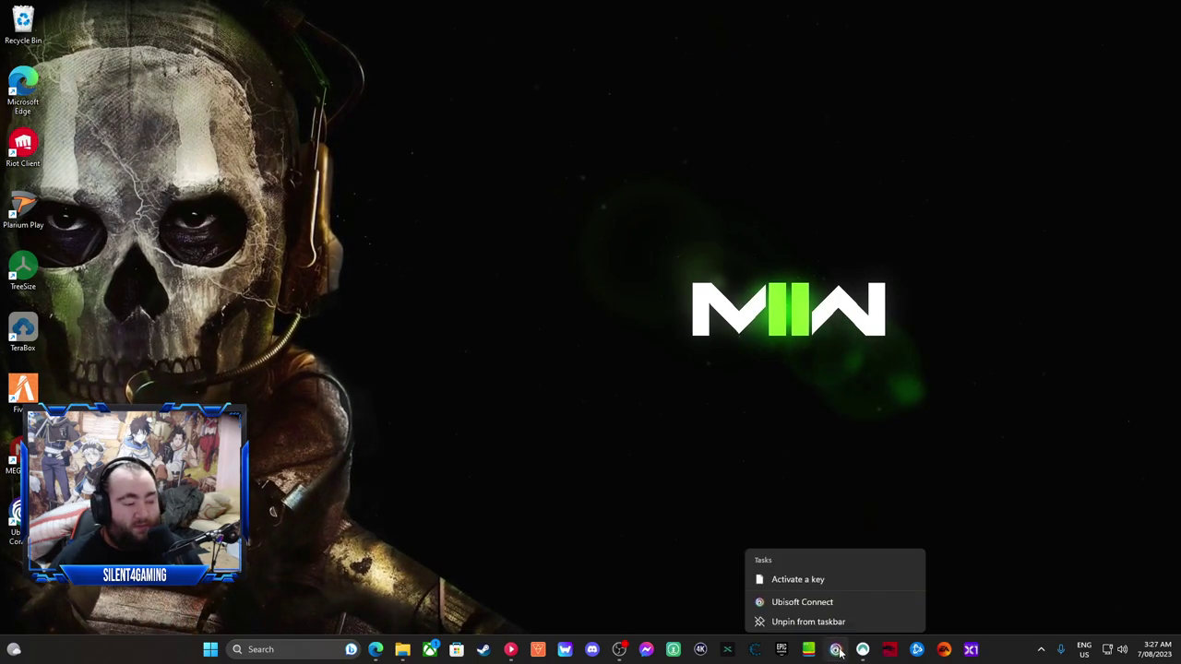
{"action": "right_click", "coordinate": [821, 598]}
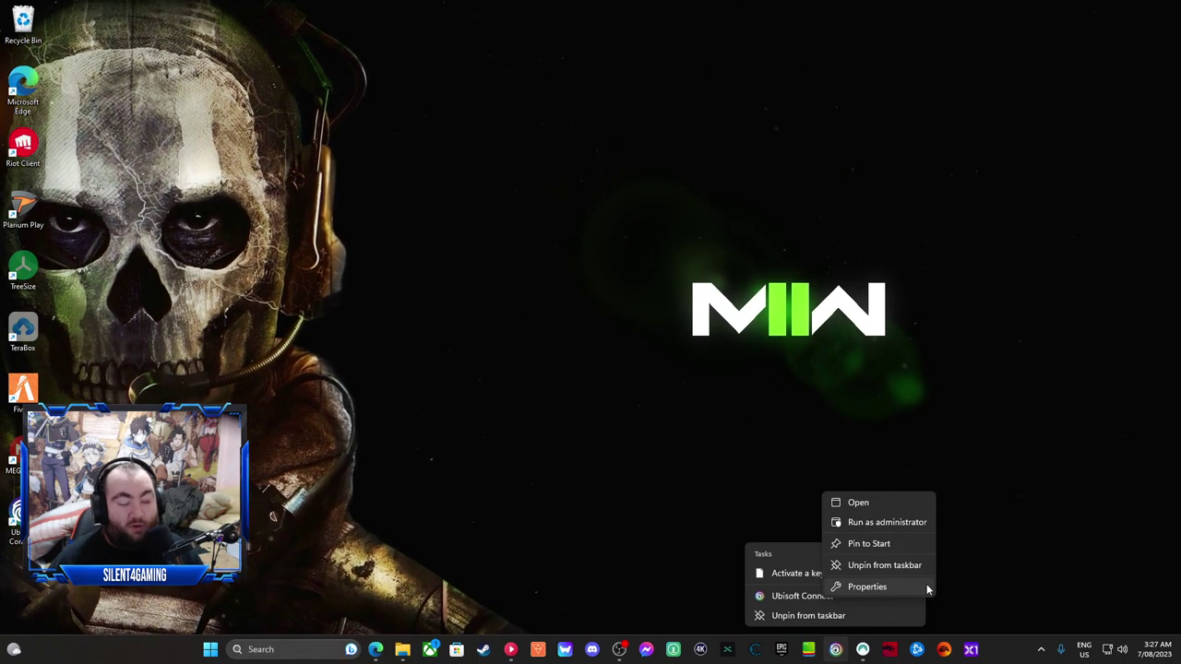
{"action": "left_click", "coordinate": [900, 587]}
{"action": "left_click_drag", "start_coordinate": [945, 289], "coordinate": [646, 180]}
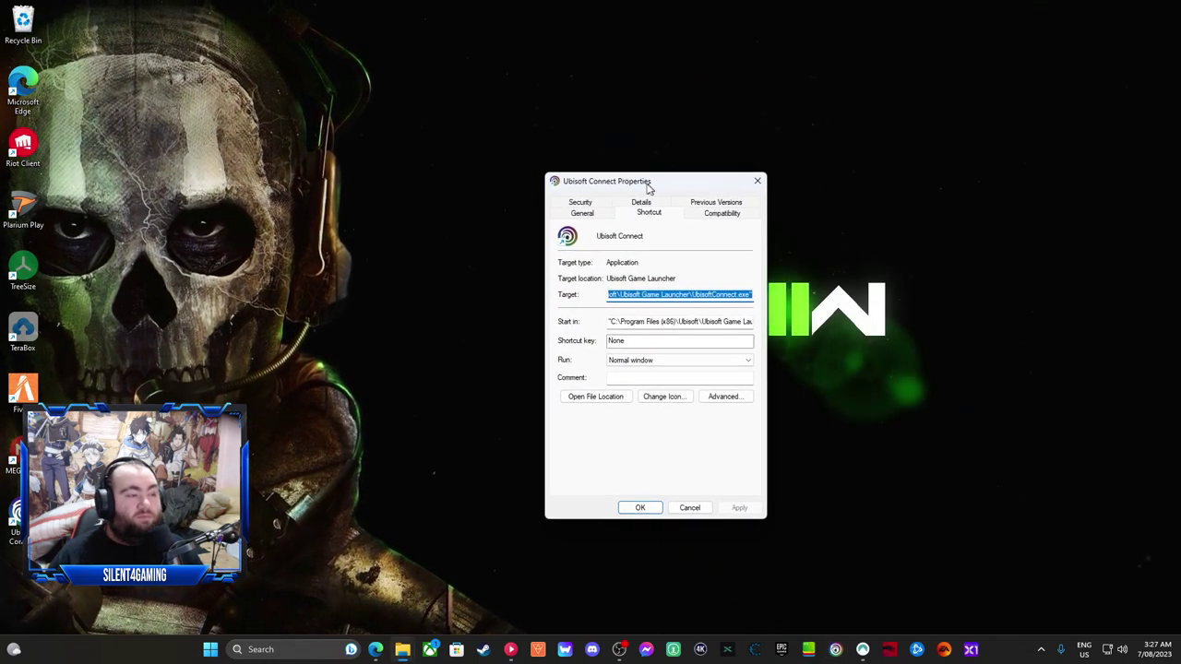
{"action": "left_click", "coordinate": [719, 213]}
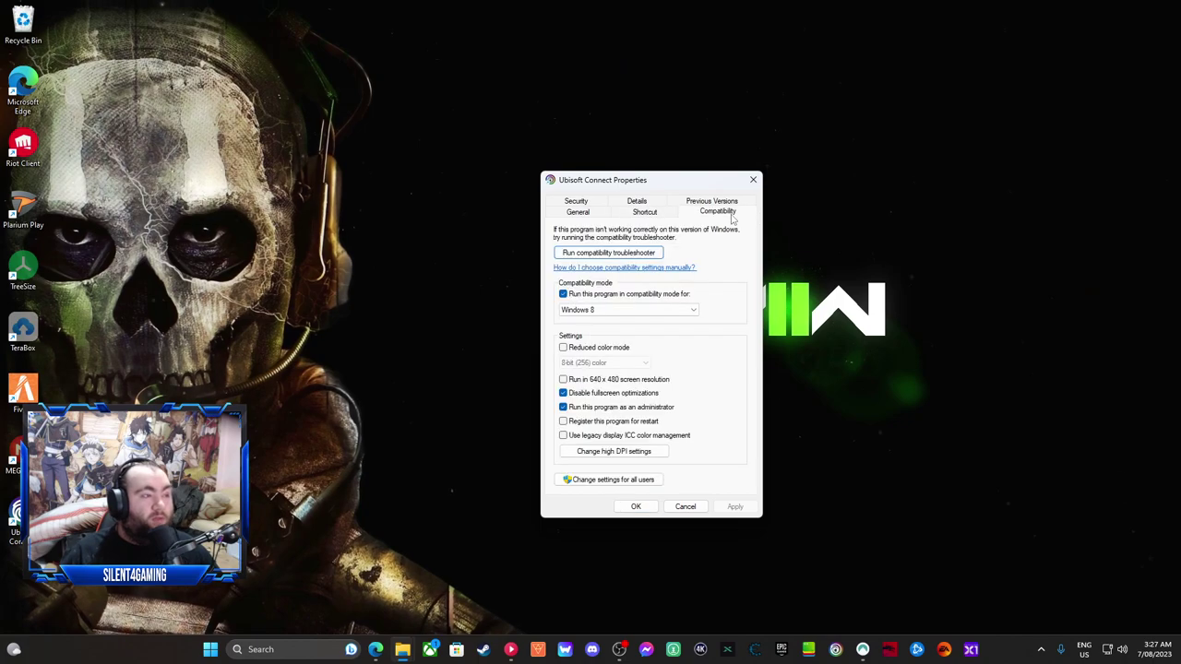
{"action": "left_click", "coordinate": [637, 506]}
Open Task Manager and search its processes for "ubis"
{"action": "right_click", "coordinate": [1004, 649]}
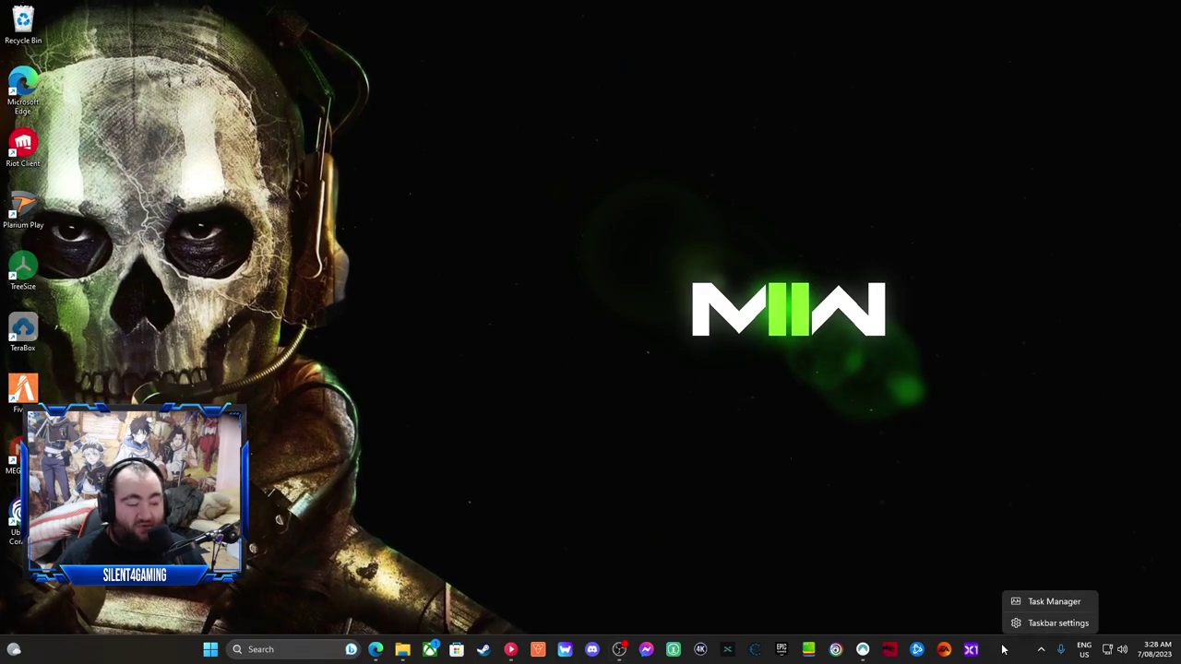
{"action": "left_click", "coordinate": [1045, 607]}
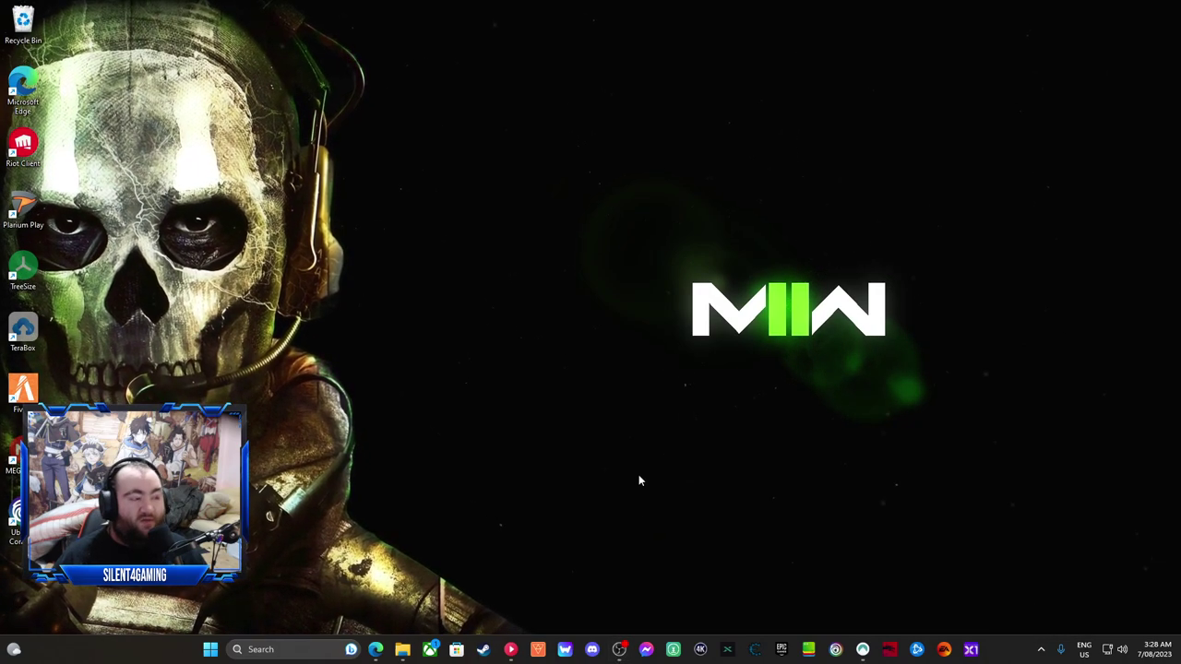
{"action": "left_click", "coordinate": [676, 110]}
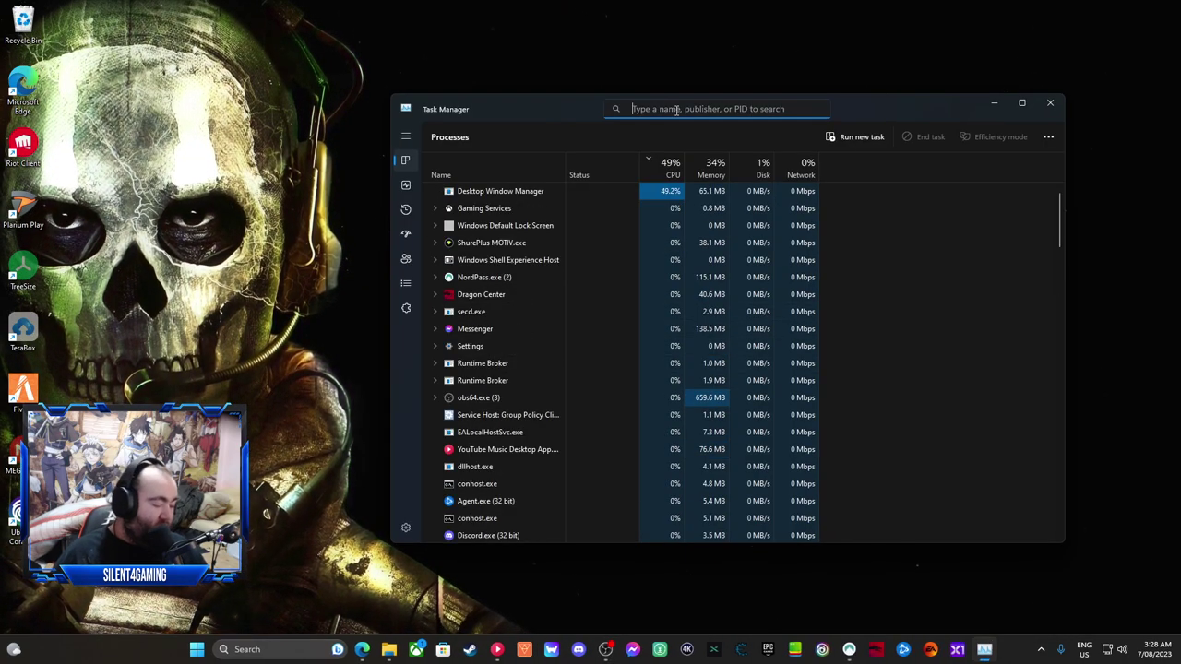
{"action": "type", "text": "u"}
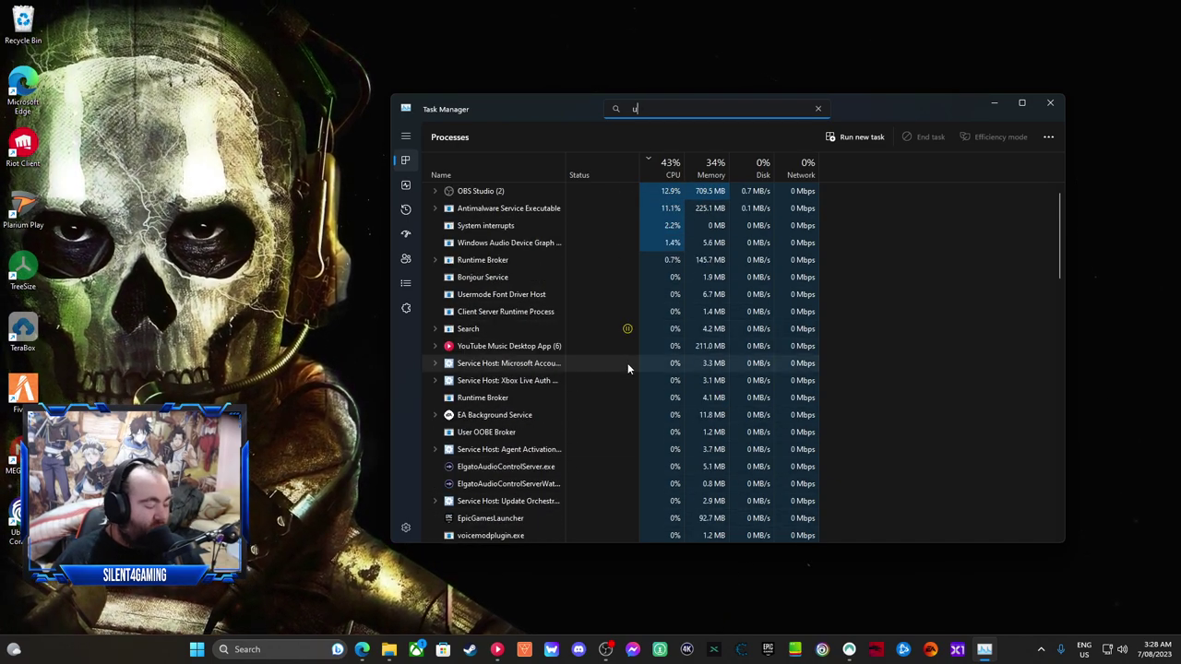
{"action": "type", "text": "bis"}
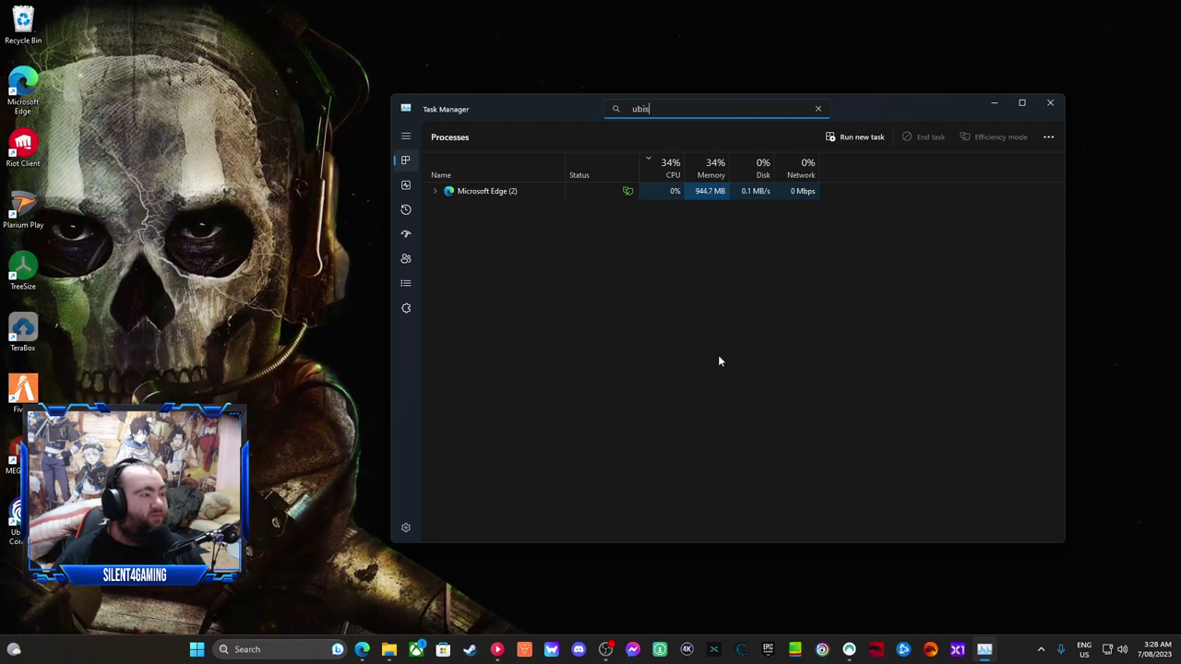
Launch Ubisoft Connect and go from its expanded process group to the details of its main process, upc.exe
{"action": "left_click", "coordinate": [459, 272]}
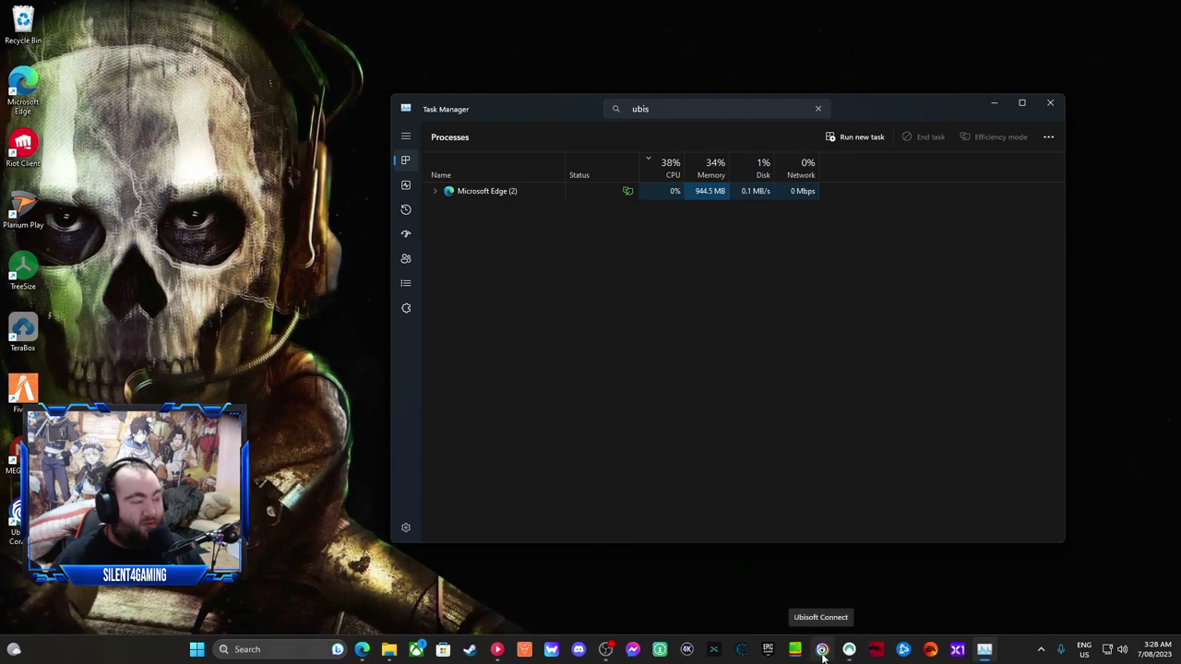
{"action": "left_click", "coordinate": [1041, 649]}
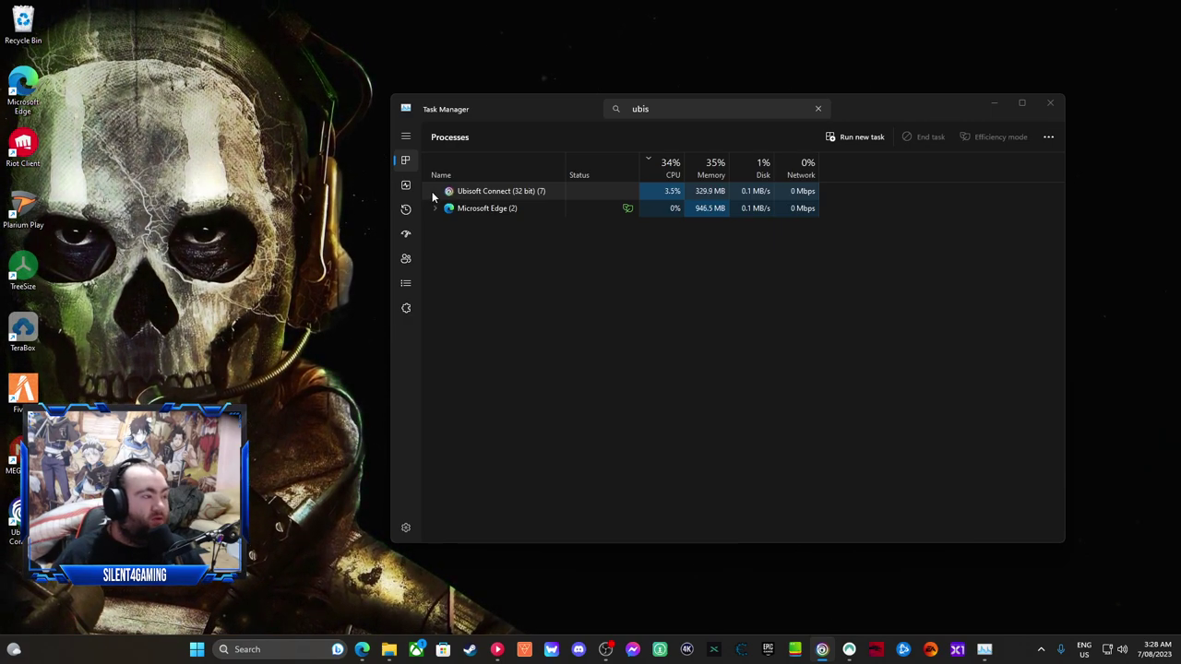
{"action": "left_click", "coordinate": [435, 189]}
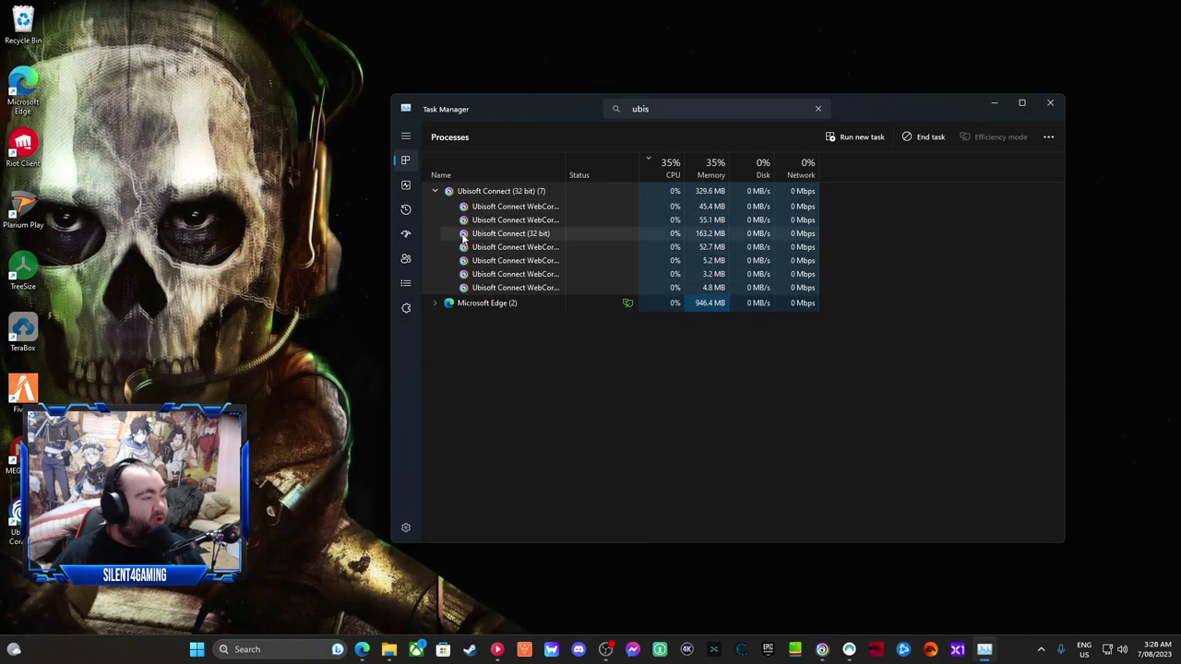
{"action": "right_click", "coordinate": [517, 206]}
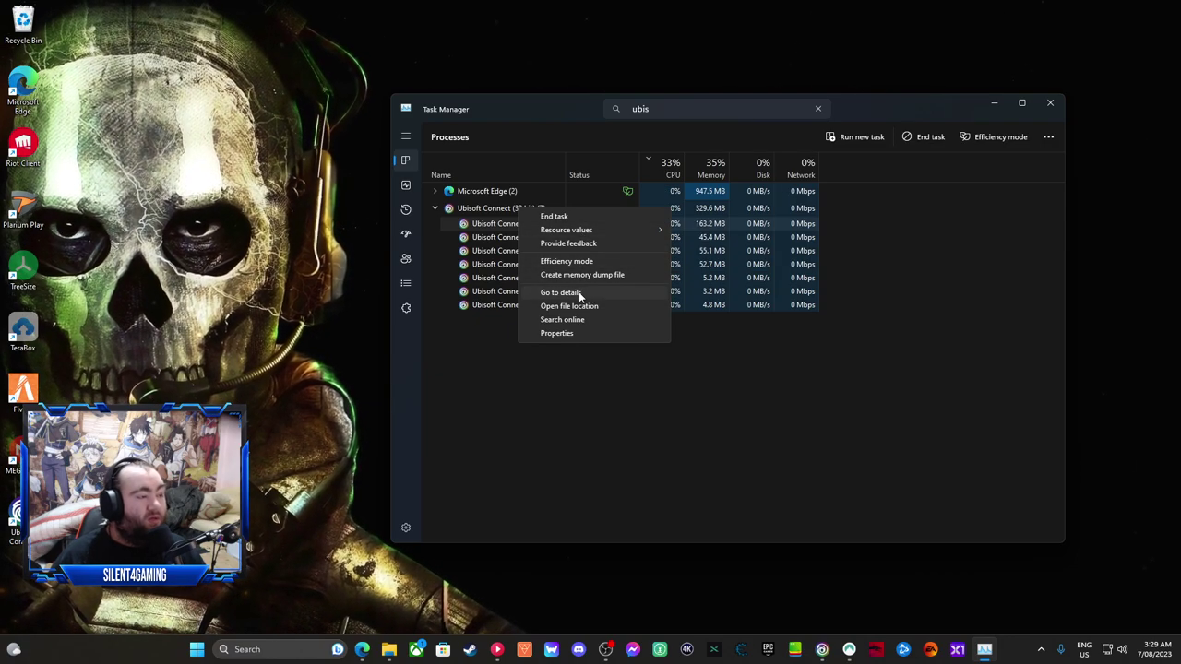
{"action": "left_click", "coordinate": [580, 293]}
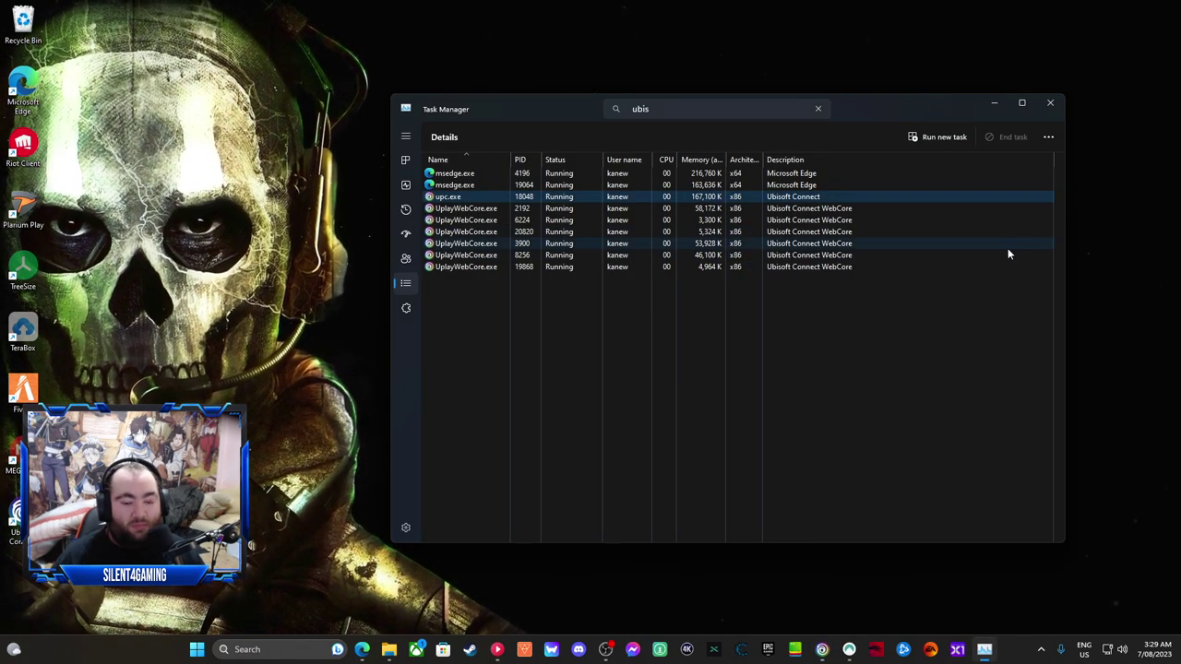
Try setting the priority of the upc.exe process to Realtime, and cancel the change at the confirmation
{"action": "right_click", "coordinate": [470, 200]}
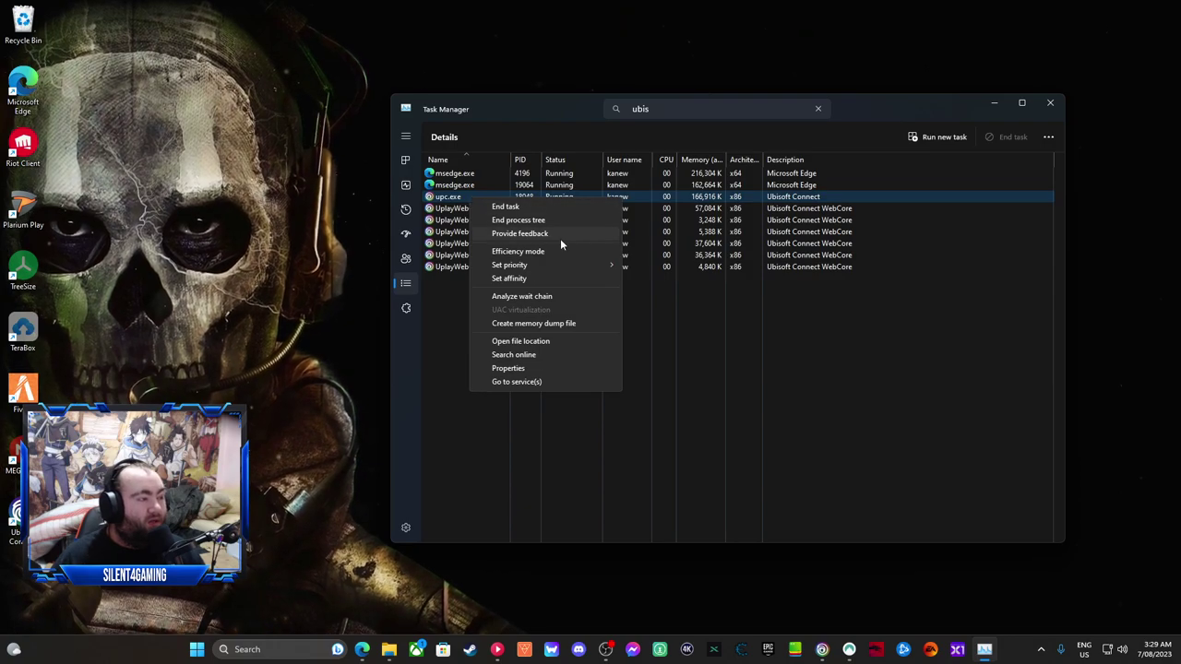
{"action": "mouse_move", "coordinate": [592, 272]}
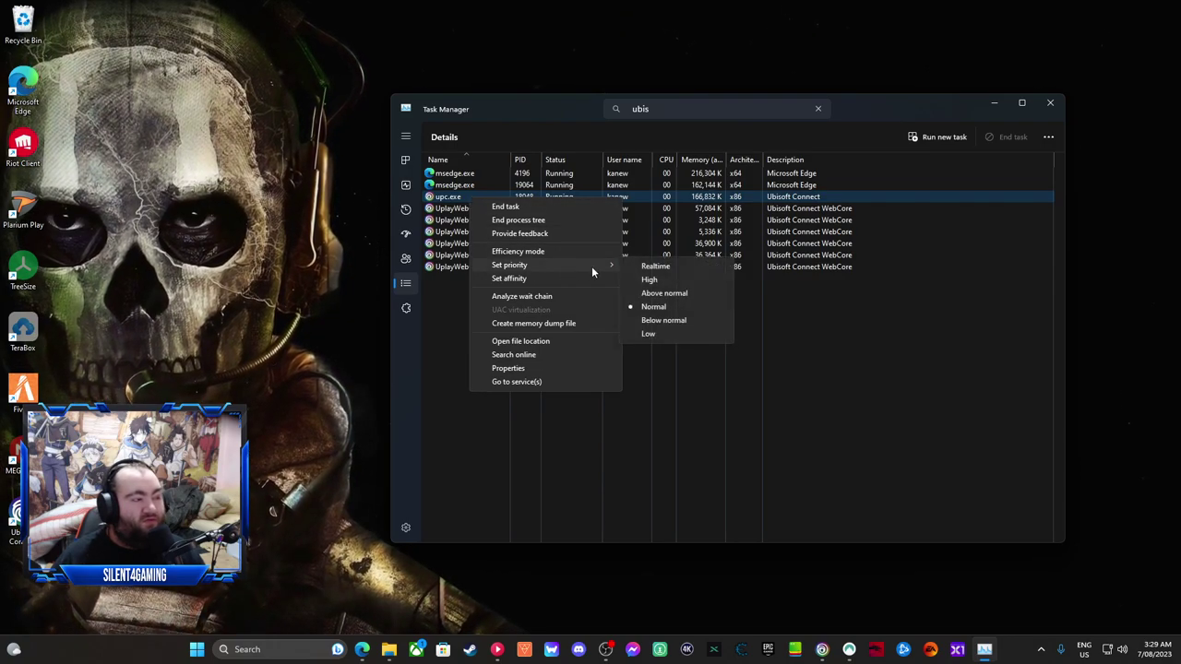
{"action": "left_click", "coordinate": [657, 266]}
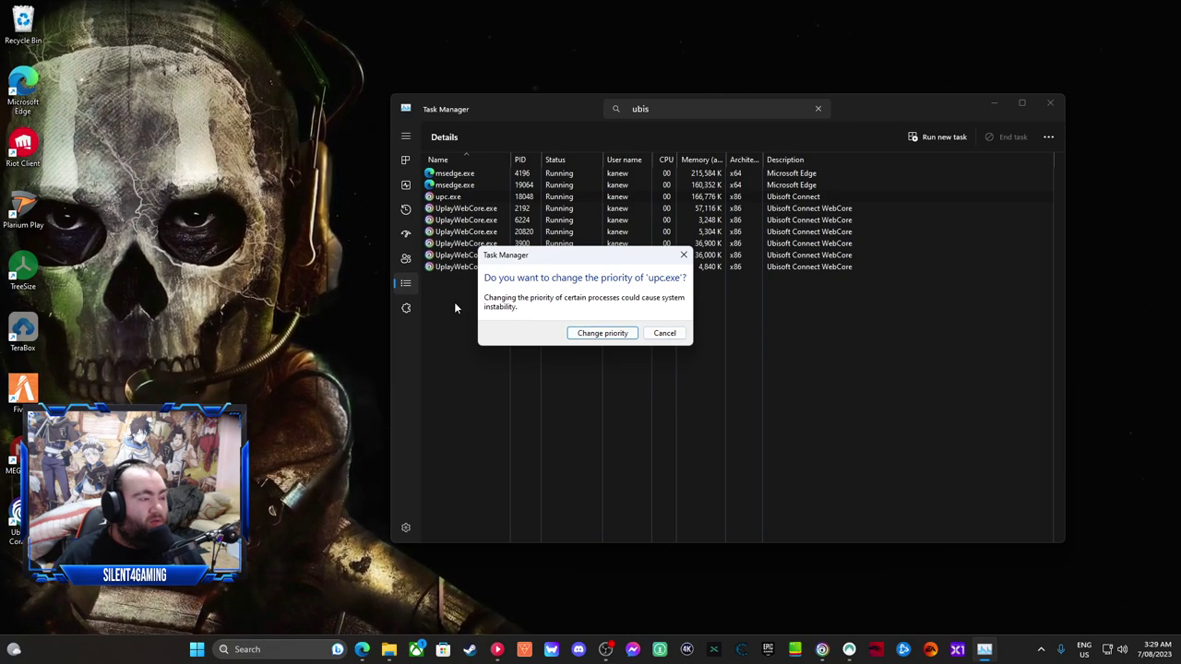
{"action": "left_click", "coordinate": [665, 333]}
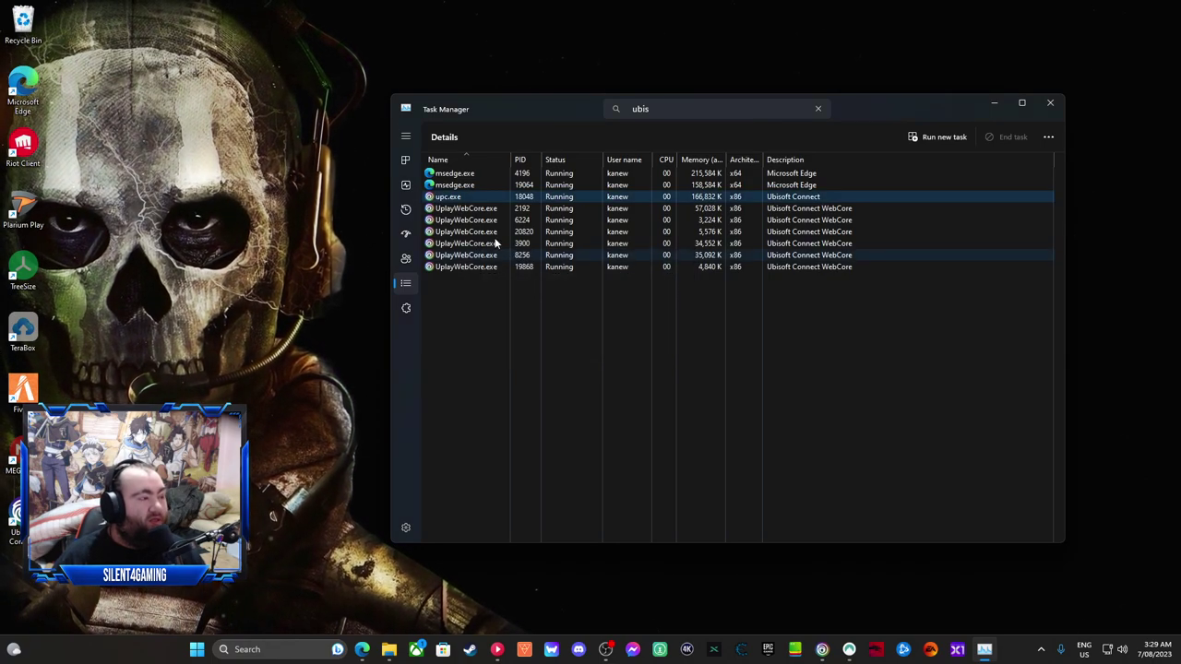
Try setting the priority of the upc.exe process to Above normal, and cancel the change at the confirmation
{"action": "right_click", "coordinate": [460, 198]}
{"action": "mouse_move", "coordinate": [592, 266]}
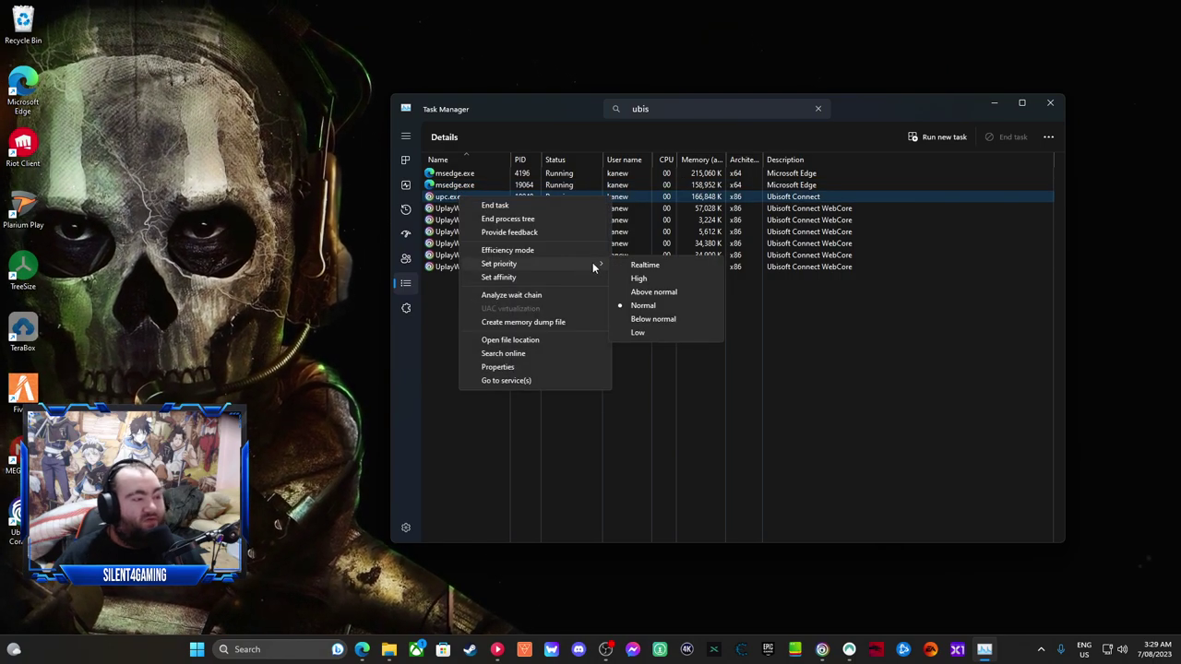
{"action": "left_click", "coordinate": [664, 293]}
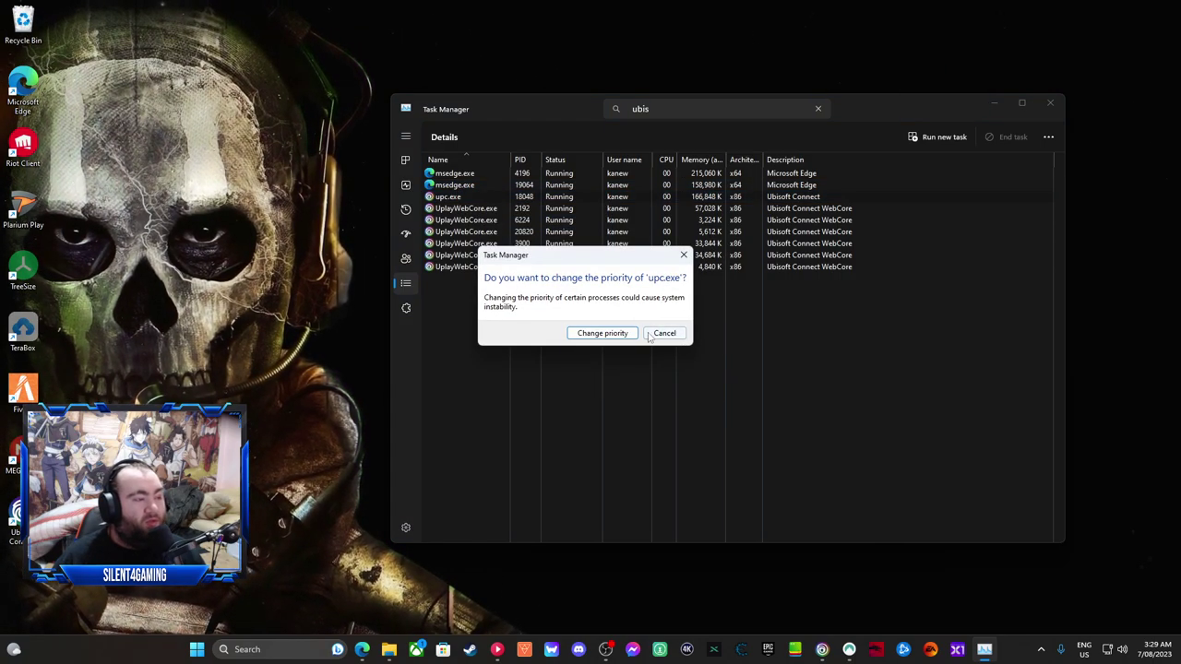
{"action": "left_click", "coordinate": [664, 333]}
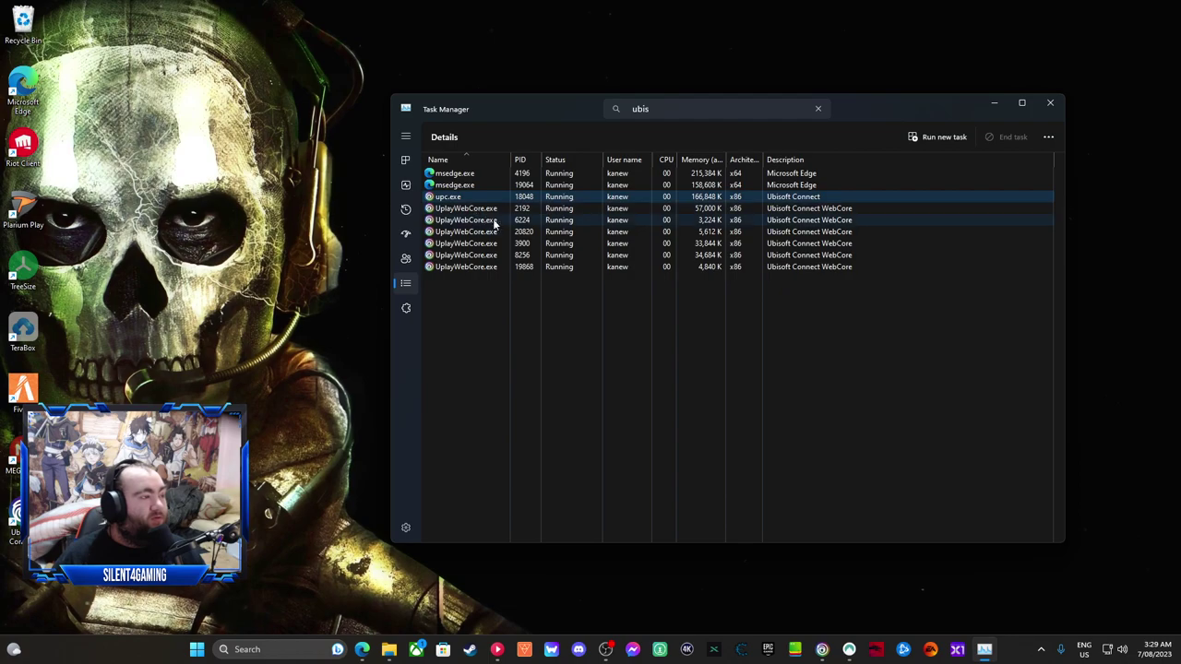
Dismiss the options for the upc.exe process and close Task Manager
{"action": "right_click", "coordinate": [458, 198]}
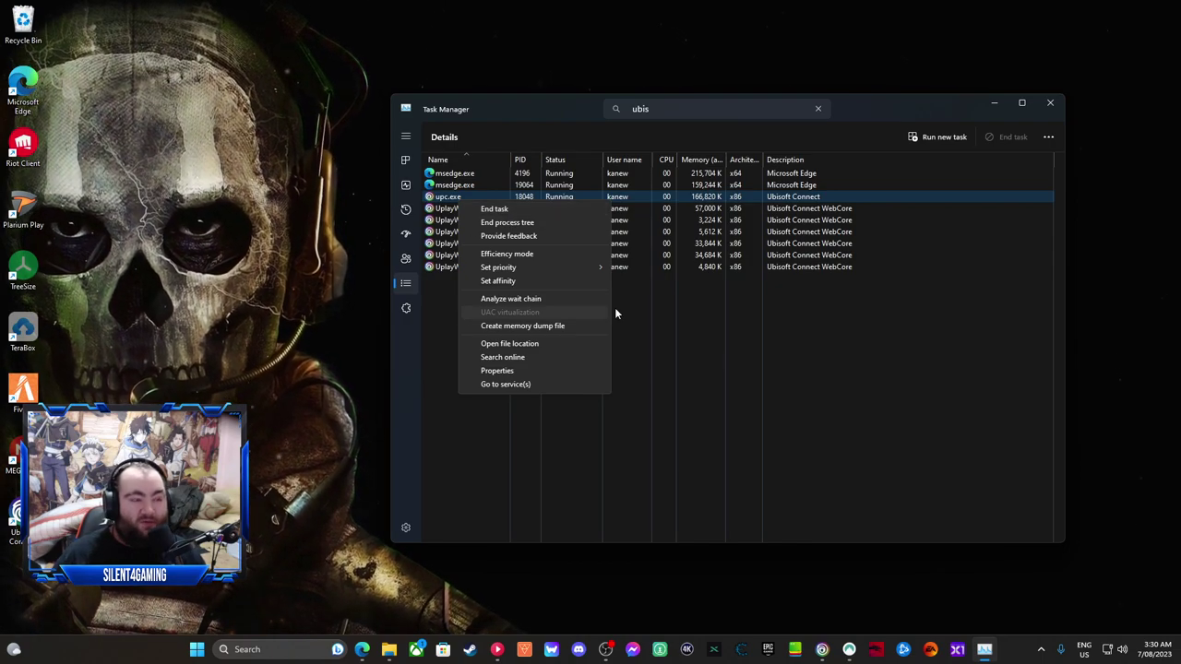
{"action": "left_click", "coordinate": [1050, 102]}
{"action": "left_click", "coordinate": [1050, 102]}
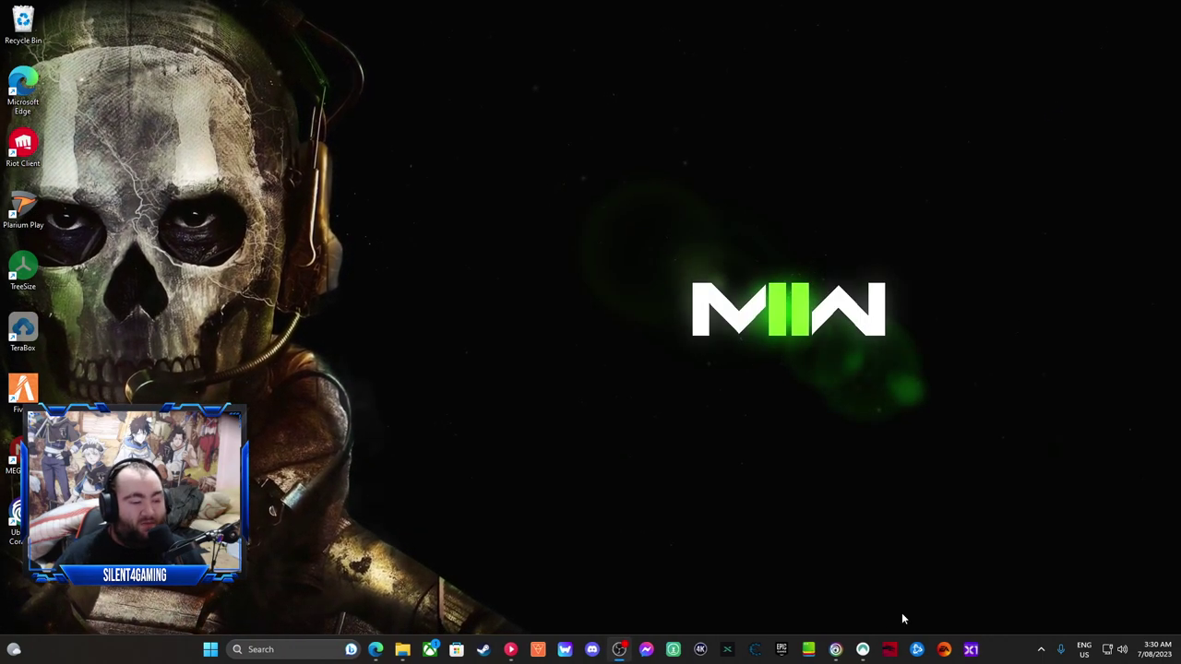
Bring up the Ubisoft Connect login window again, reposition it on the desktop, and close it
{"action": "left_click", "coordinate": [835, 650]}
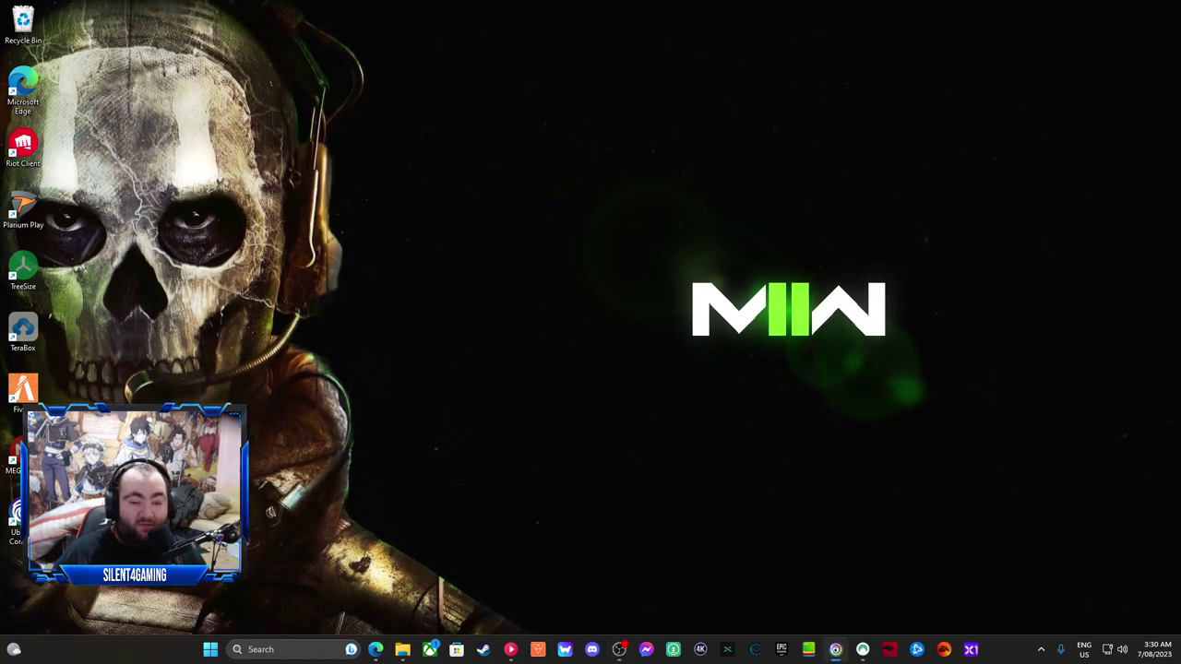
{"action": "left_click_drag", "start_coordinate": [398, 47], "coordinate": [459, 116]}
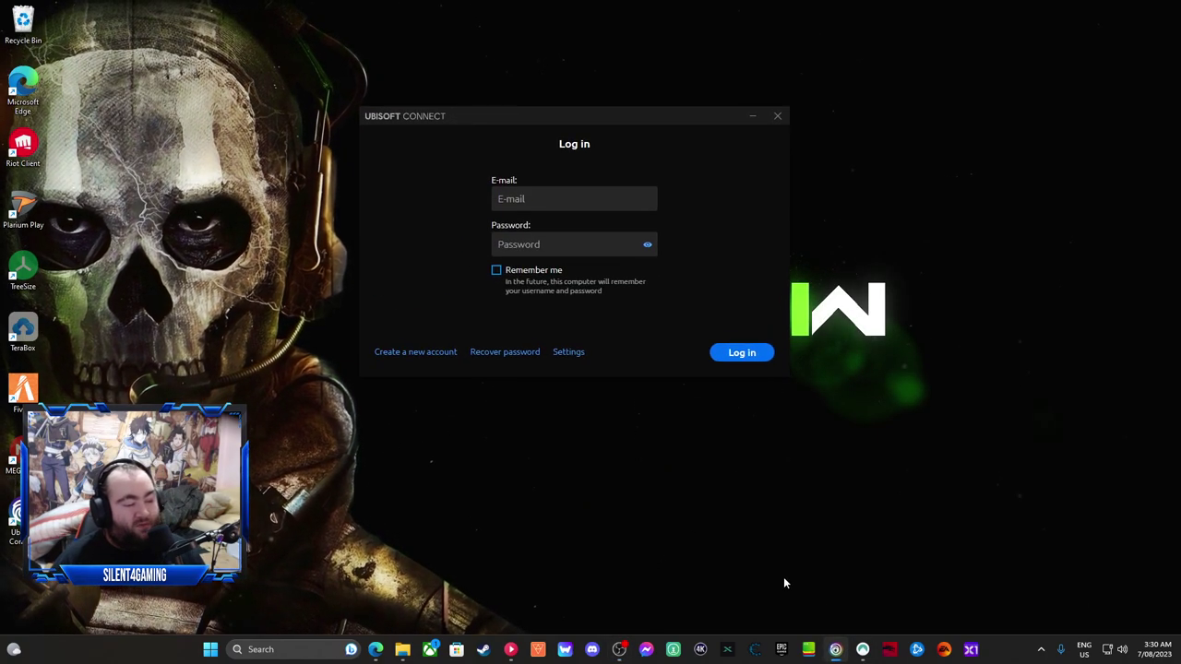
{"action": "left_click", "coordinate": [778, 117]}
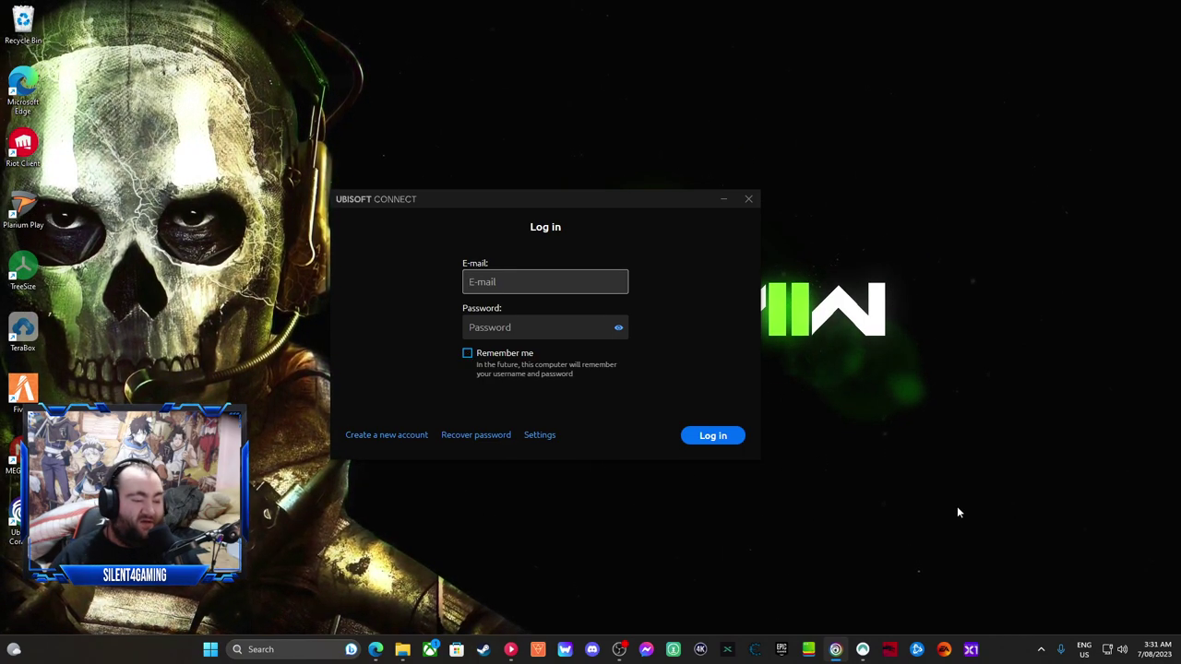
{"action": "mouse_move", "coordinate": [865, 654]}
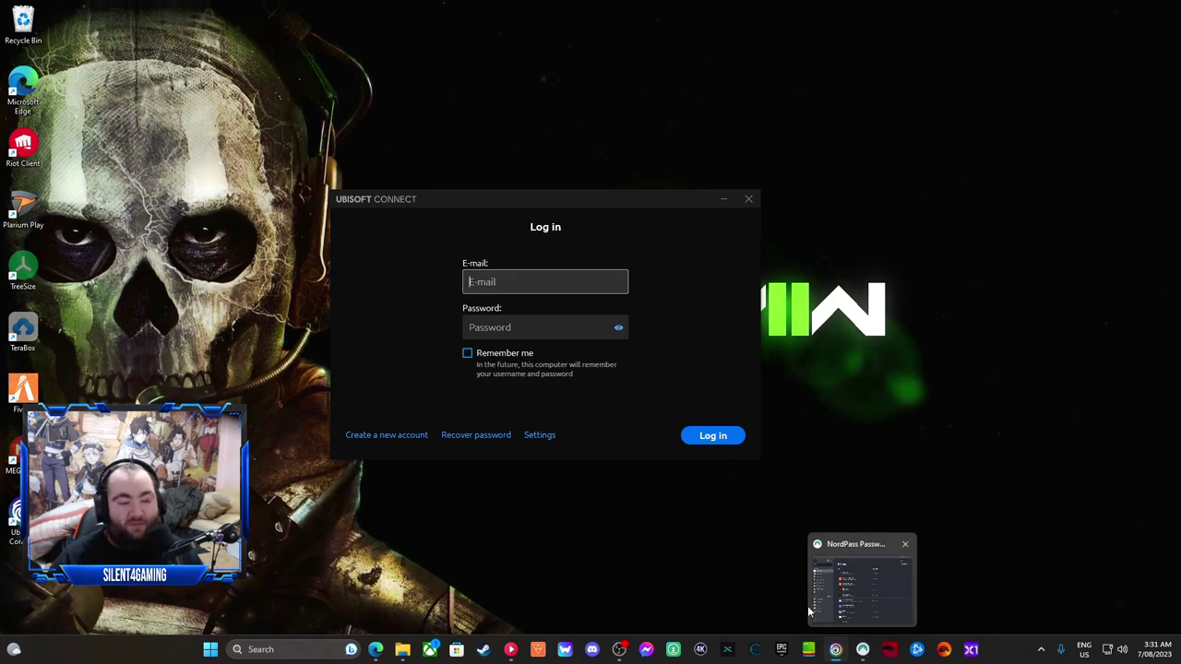
{"action": "mouse_move", "coordinate": [860, 587]}
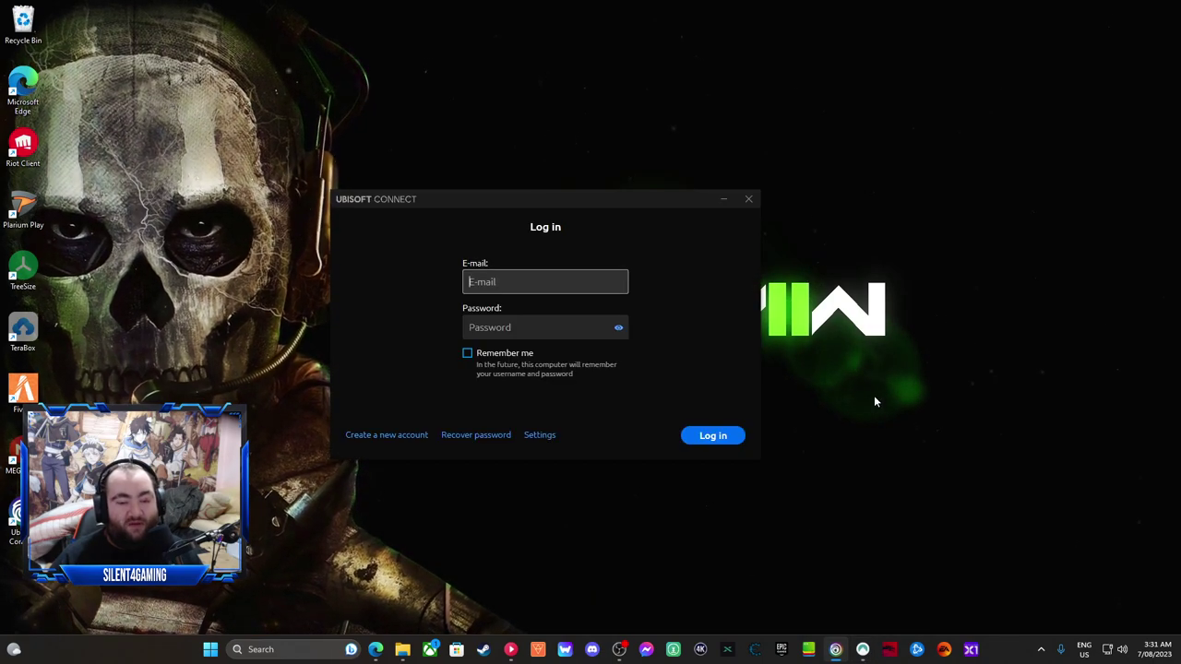